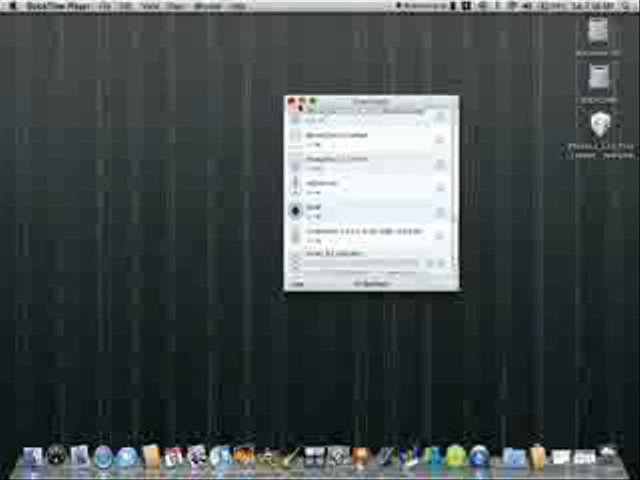
Put the Downloads window away and bring the FileFactory download page back on screen
left_click(304, 102)
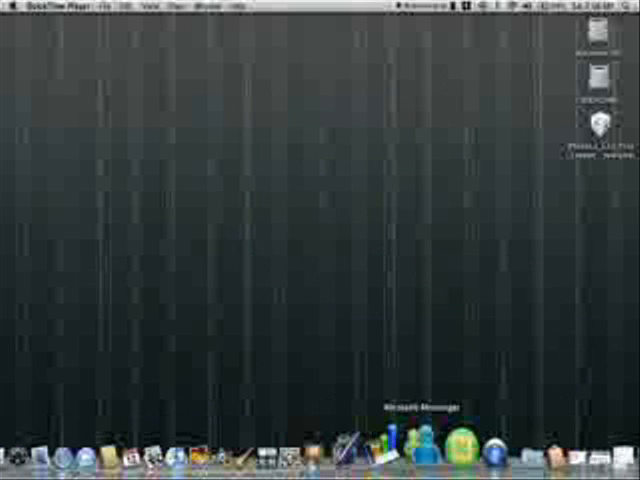
left_click(568, 447)
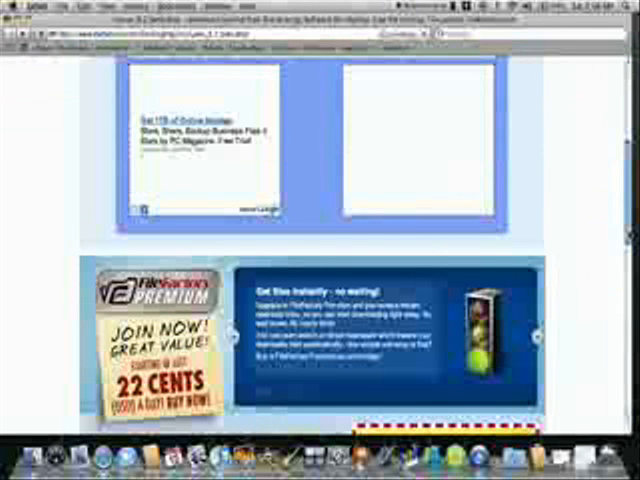
scroll(567, 263, "up", 3)
scroll(610, 117, "up", 3)
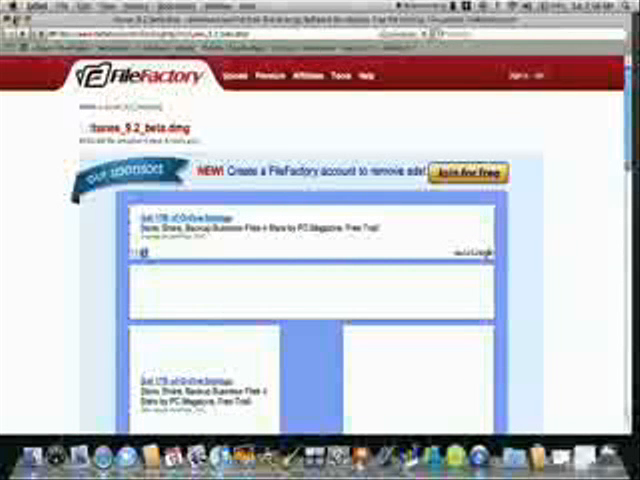
Minimize the Safari window with the iTunes 9.2 beta page to reveal the desktop
left_click(20, 17)
right_click(279, 343)
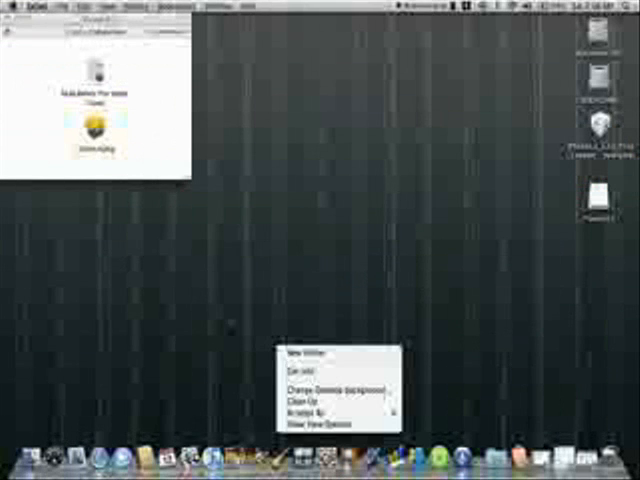
key("Escape")
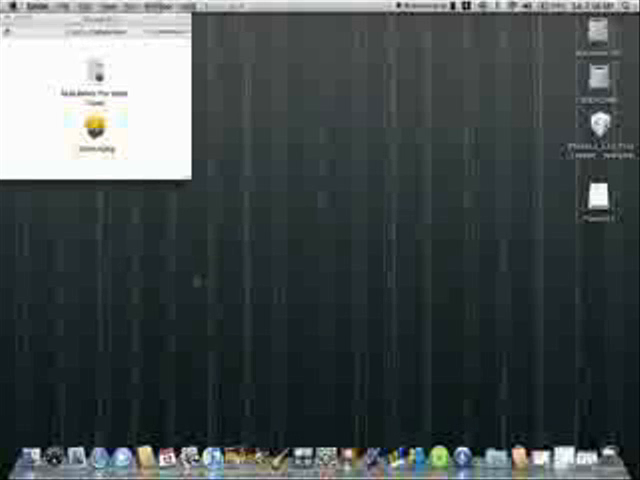
left_click(198, 281)
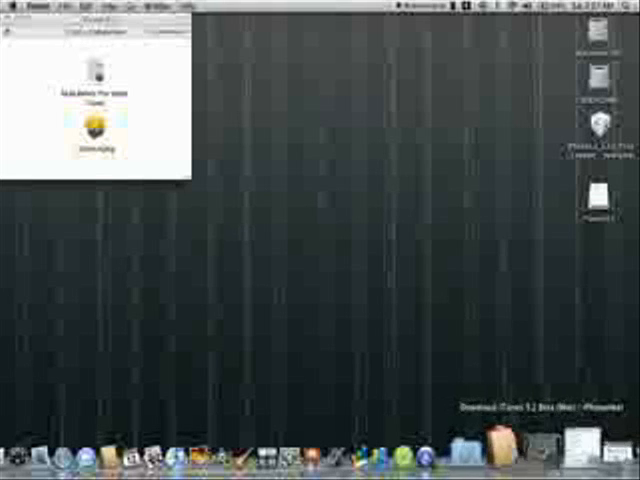
Restore the Safari window from the Dock to review the iPhoneHeat iOS 4 download article
left_click(578, 447)
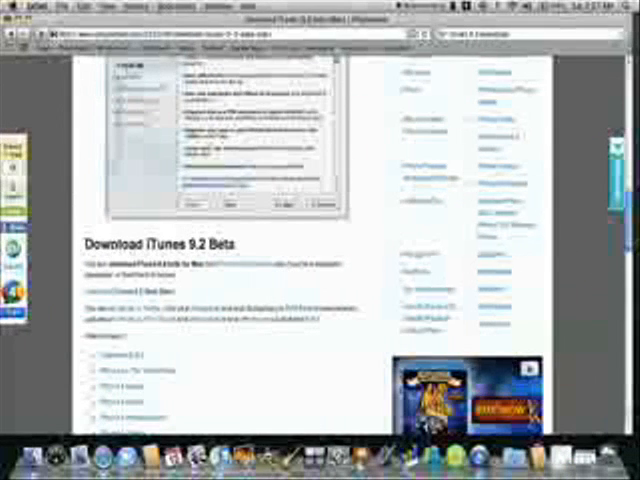
scroll(320, 240, "up", 5)
scroll(320, 240, "up", 10)
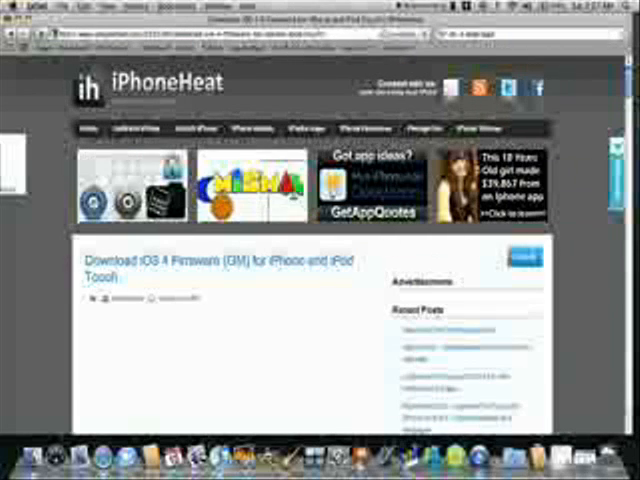
scroll(248, 122, "down", 2)
scroll(248, 122, "down", 8)
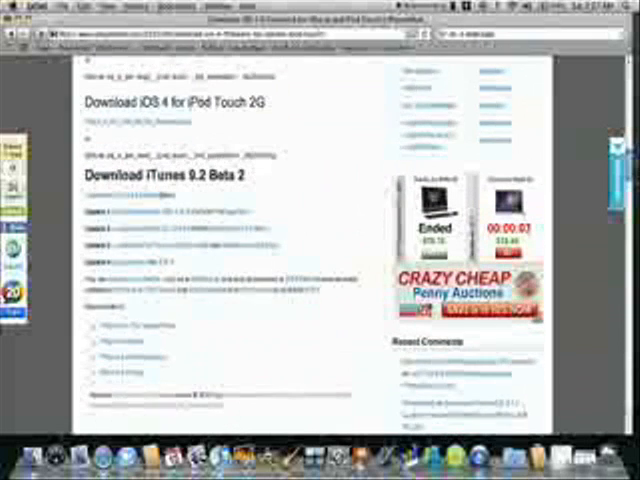
scroll(310, 250, "down", 1)
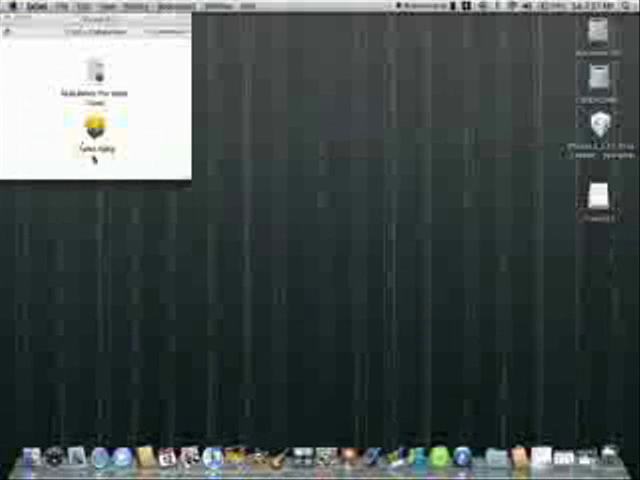
Launch the iTunes installer package and proceed through the welcome, read-me and license pages, agreeing to the license
left_click(97, 150)
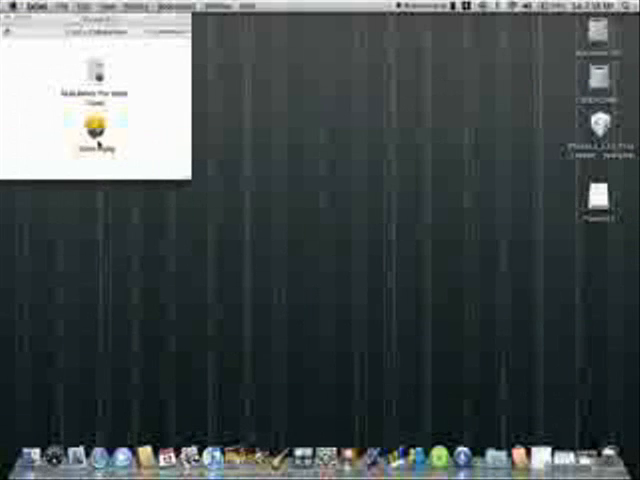
double_click(97, 150)
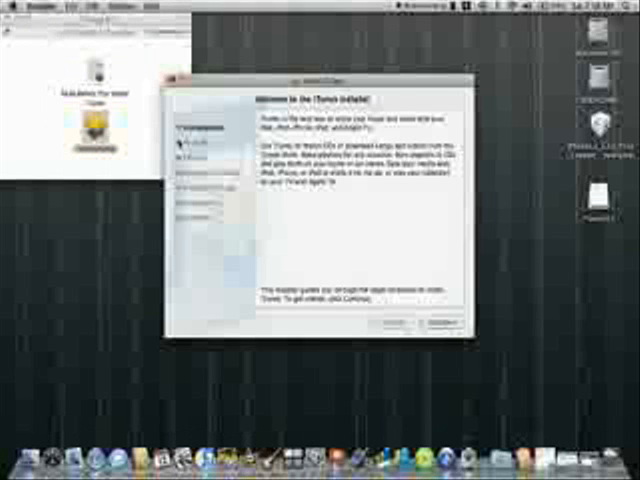
left_click(445, 323)
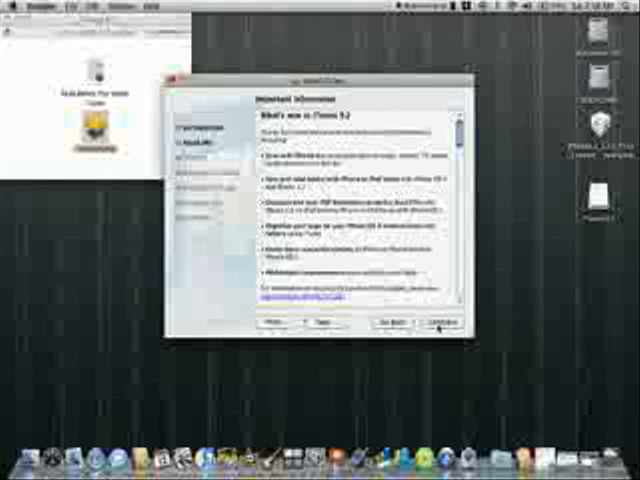
left_click(440, 325)
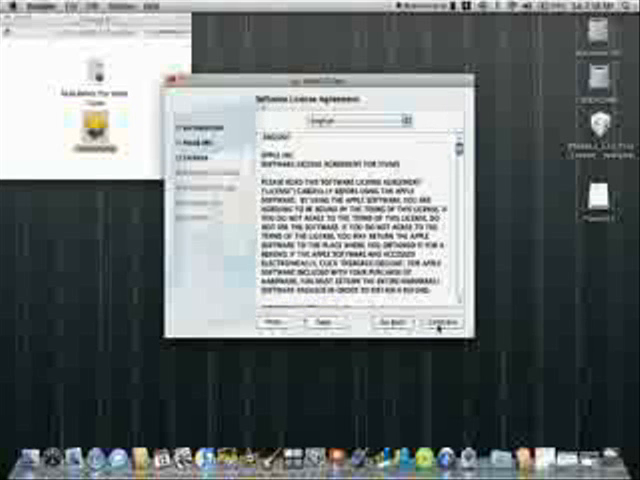
left_click(440, 325)
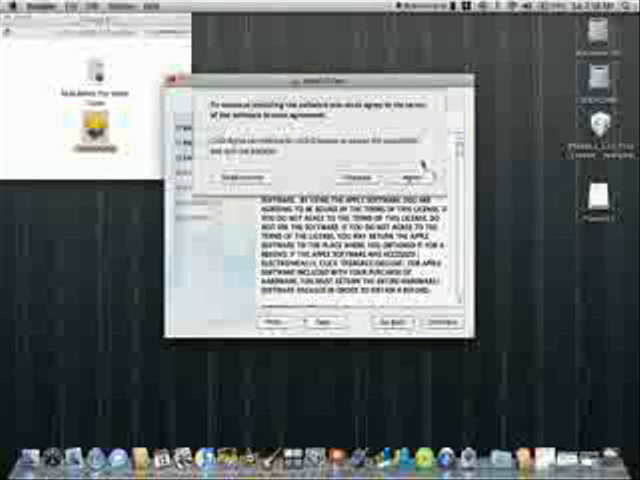
left_click(413, 179)
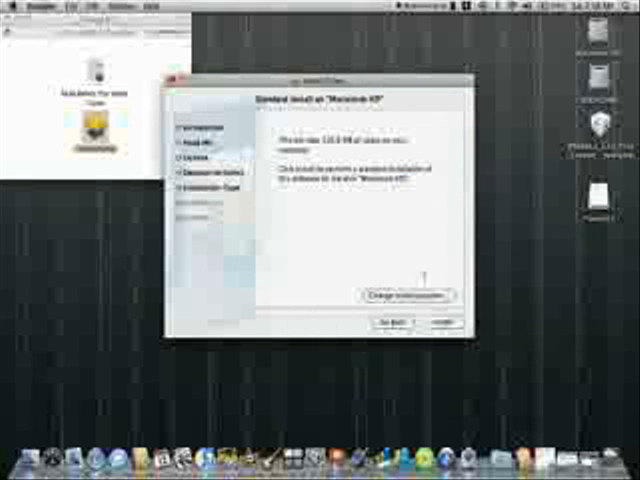
Start the standard install with the administrator password, quit the running iTunes and resume the installation
left_click(432, 322)
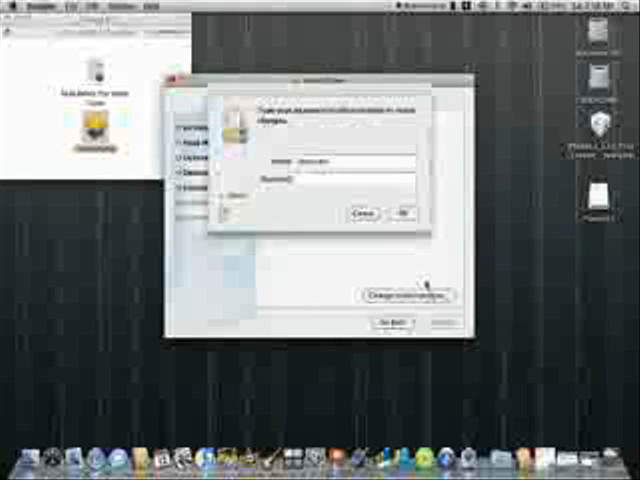
type("•••")
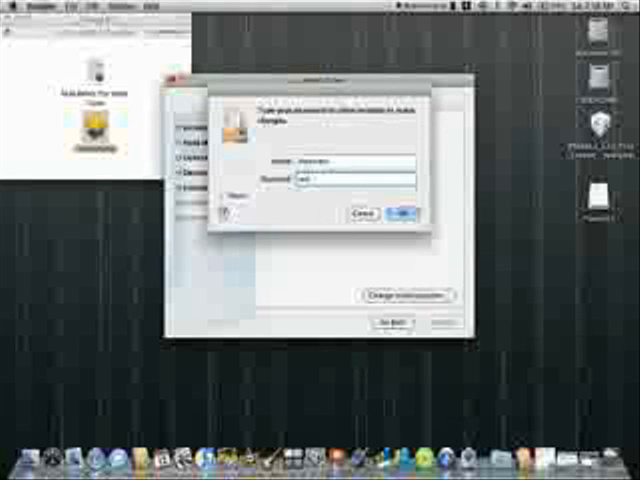
type("•")
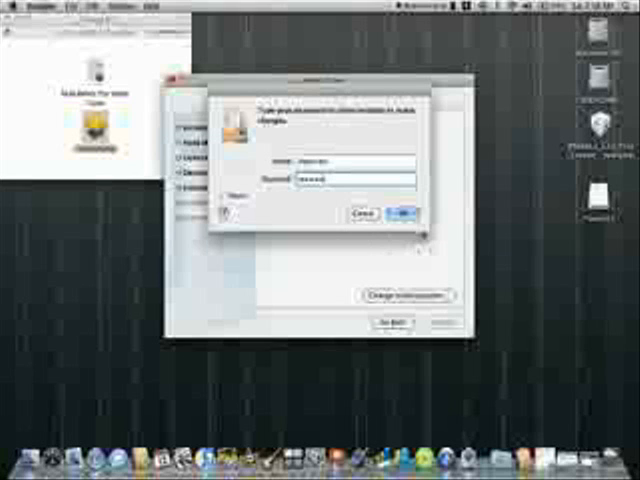
left_click(402, 213)
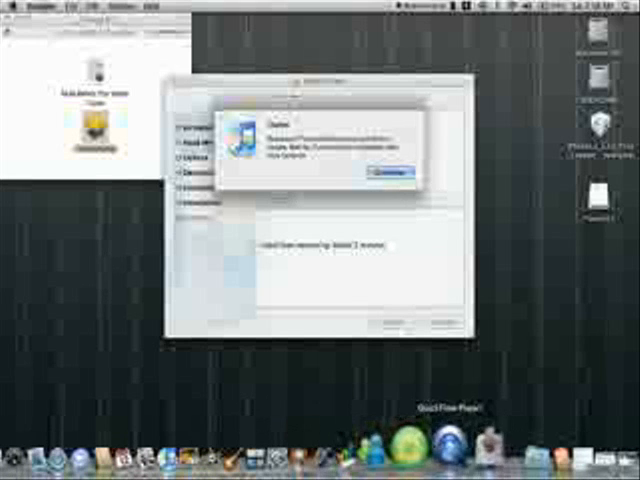
right_click(207, 448)
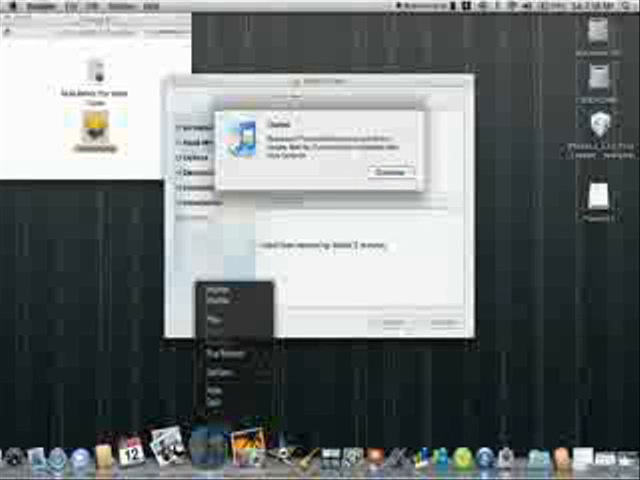
left_click(213, 401)
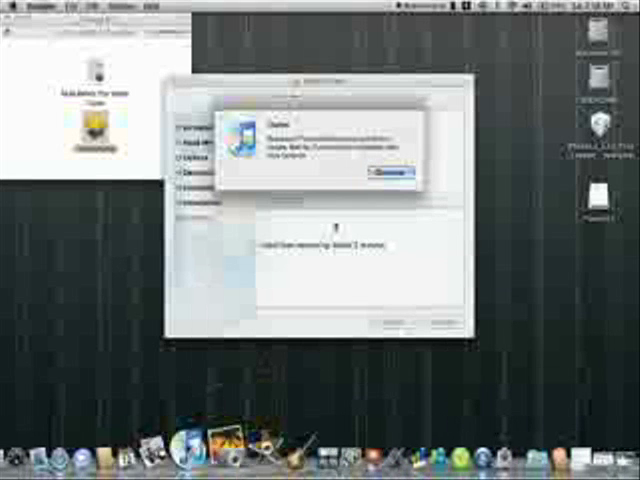
left_click(390, 174)
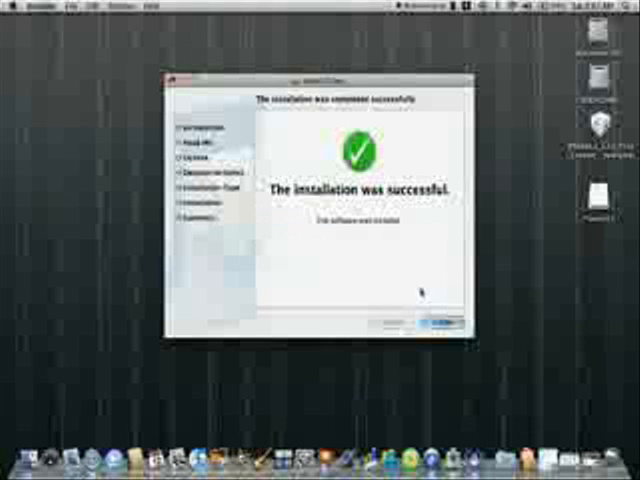
Close the finished installer and move the desktop drive icon lower on the desktop
left_click(445, 321)
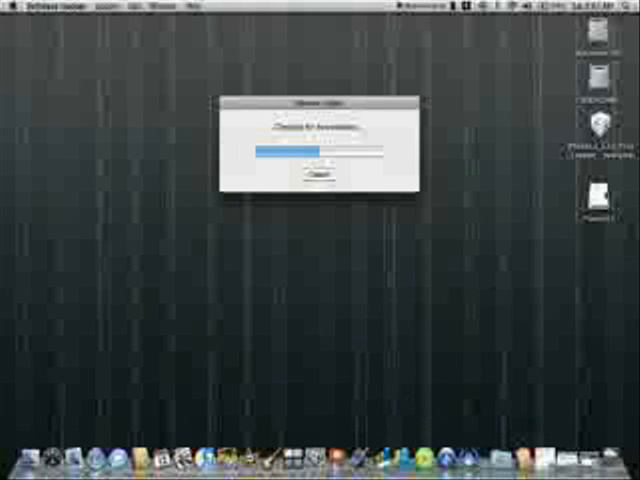
double_click(598, 197)
left_click(7, 13)
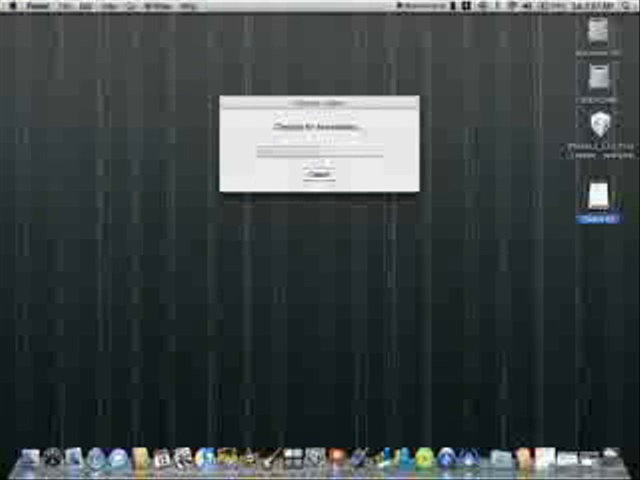
mouse_move(598, 197)
left_mouse_down()
mouse_move(625, 330)
mouse_move(608, 450)
left_mouse_up()
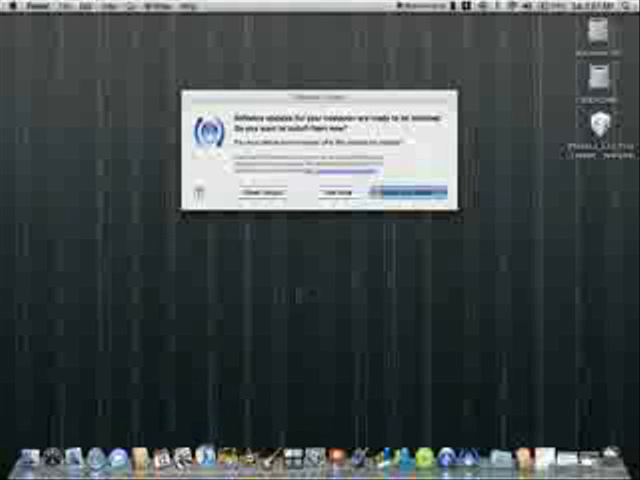
Install the Software Update item and accept its software license agreement
left_click(372, 191)
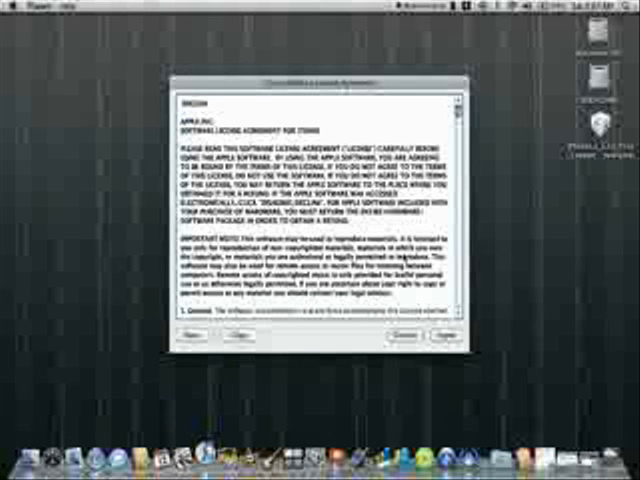
left_click(446, 333)
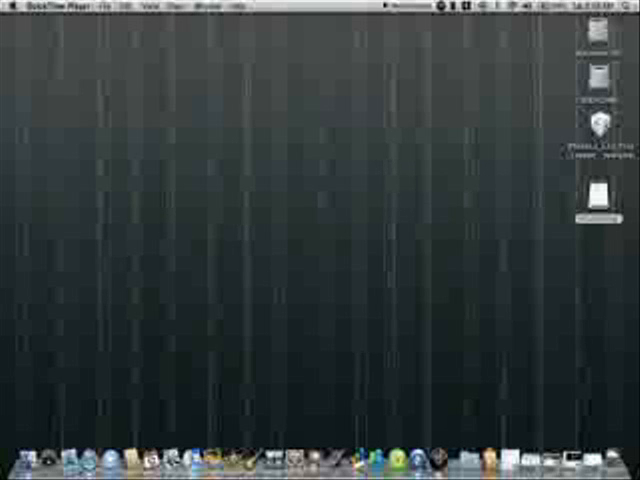
View the iPhone firmware file inside the desktop drive, then minimize that Finder window
double_click(598, 195)
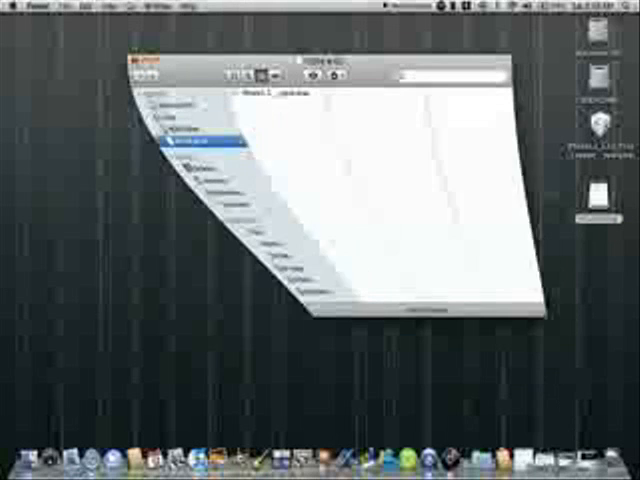
left_click(262, 93)
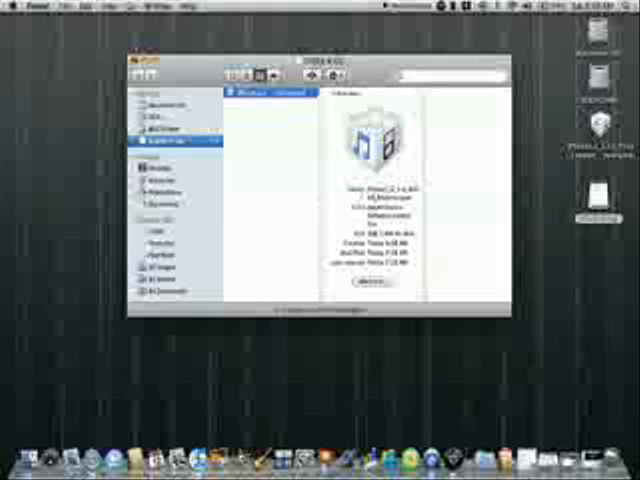
left_click(143, 62)
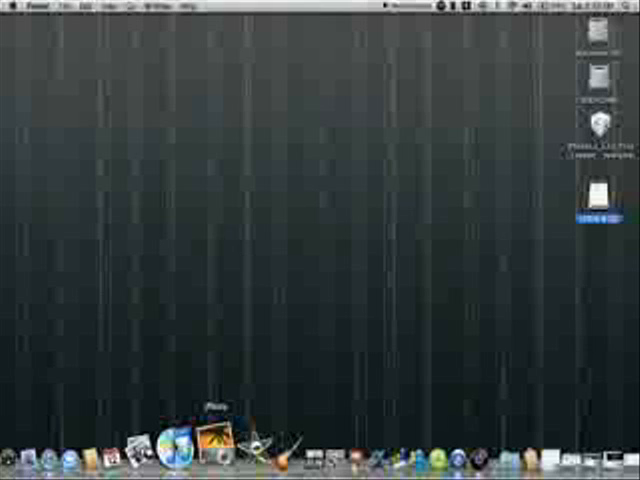
Launch iPhoto from the Dock and quit it again with Cmd+Q
left_click(215, 440)
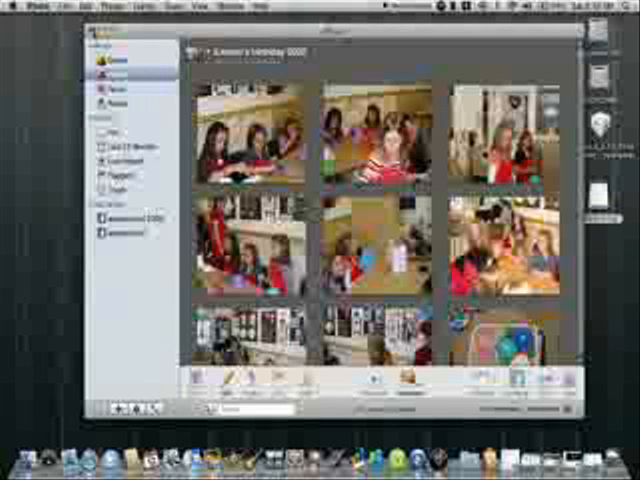
key("super+q")
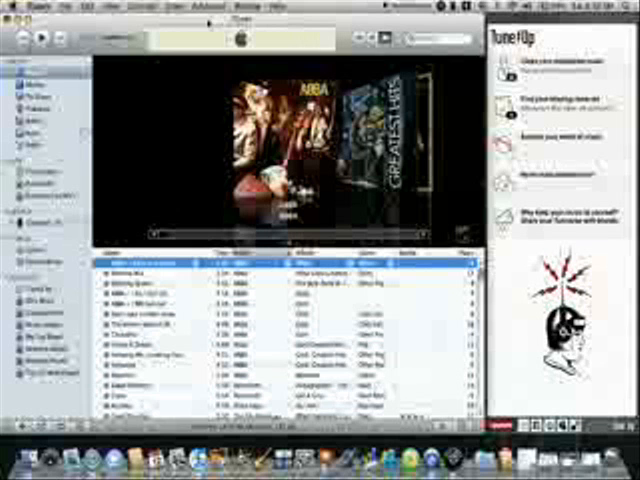
Option-click Restore on the iPhone's summary page and choose the iOS 4 GM firmware file
left_click(44, 223)
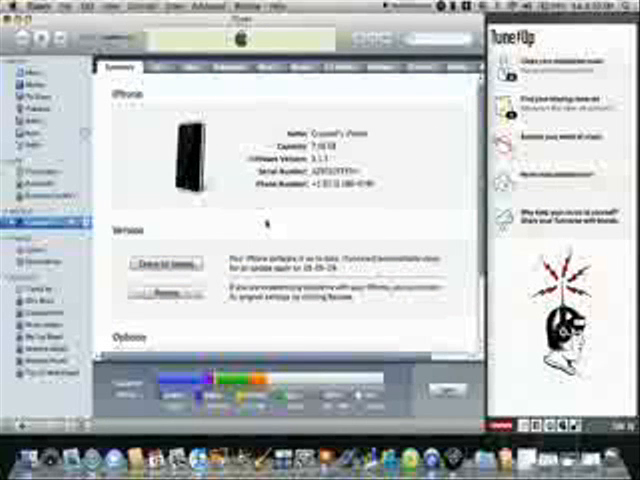
left_click(171, 300)
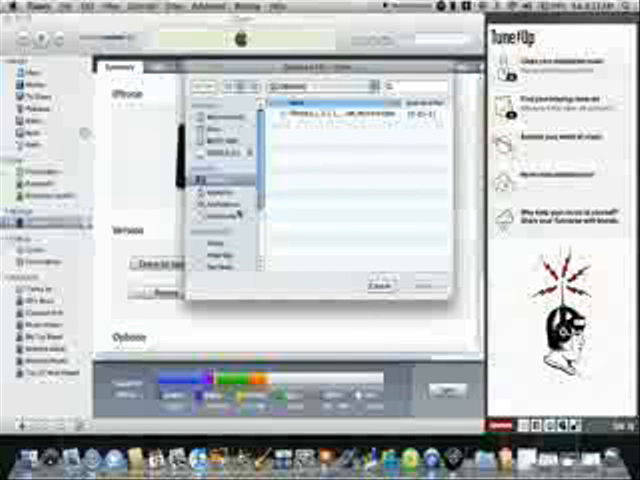
left_click(215, 153)
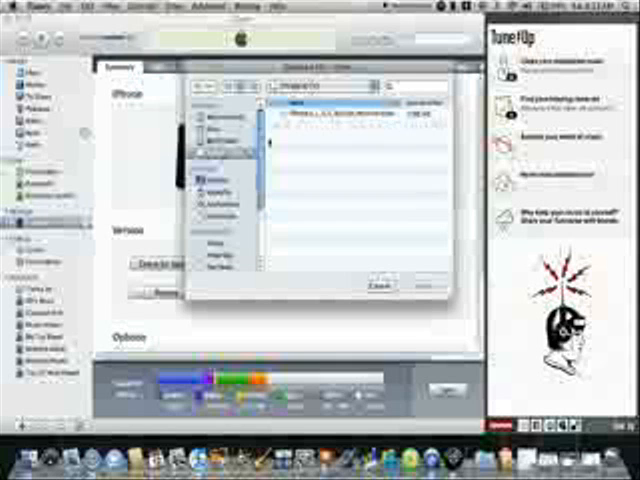
left_click(320, 115)
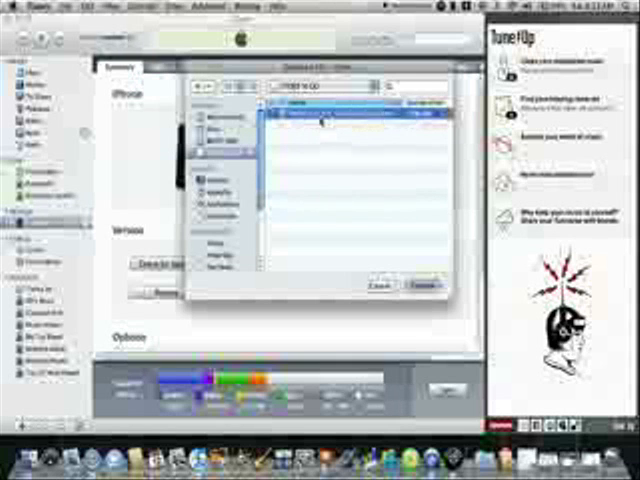
left_click(420, 286)
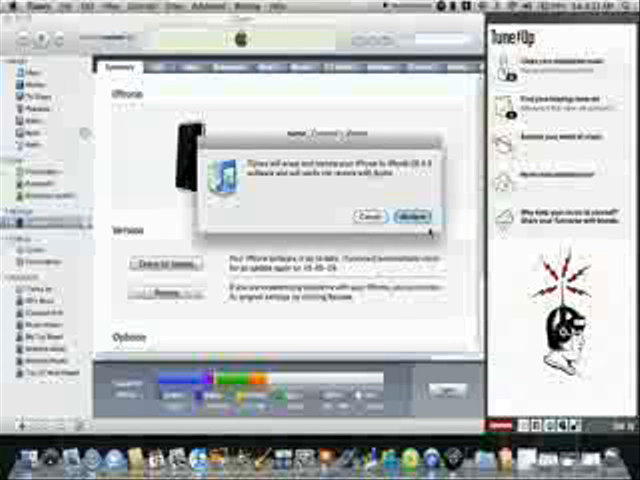
Confirm erasing and restoring the iPhone, then glance at the Help and Store menus without choosing anything
left_click(425, 217)
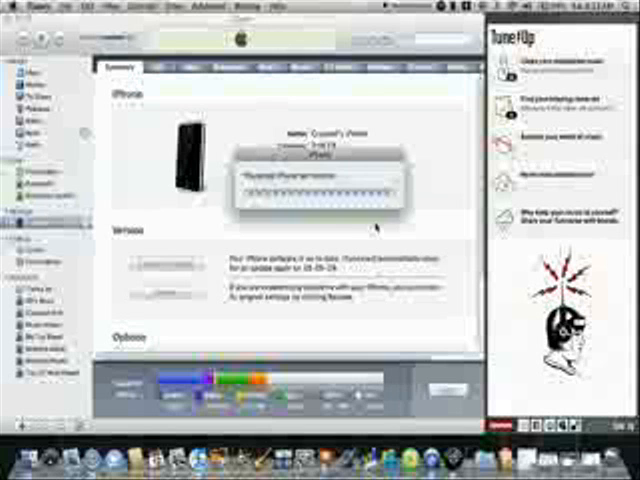
left_click(277, 7)
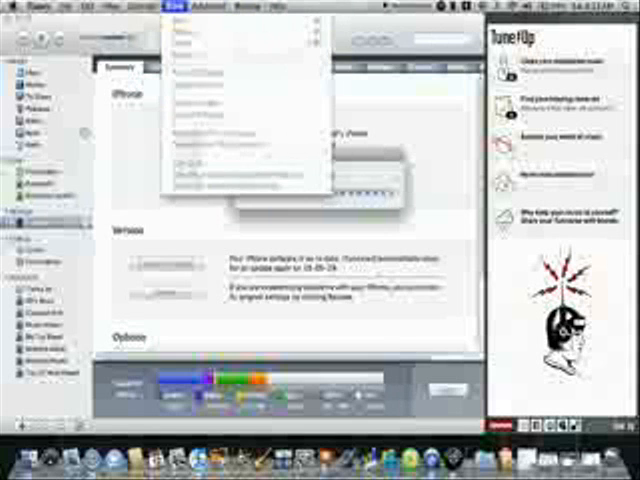
left_click(171, 5)
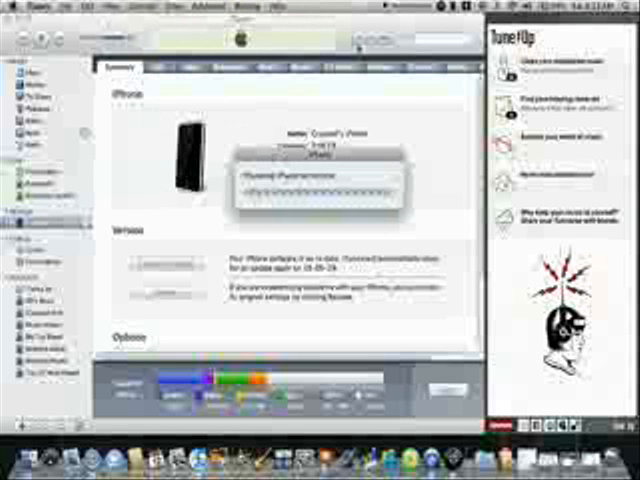